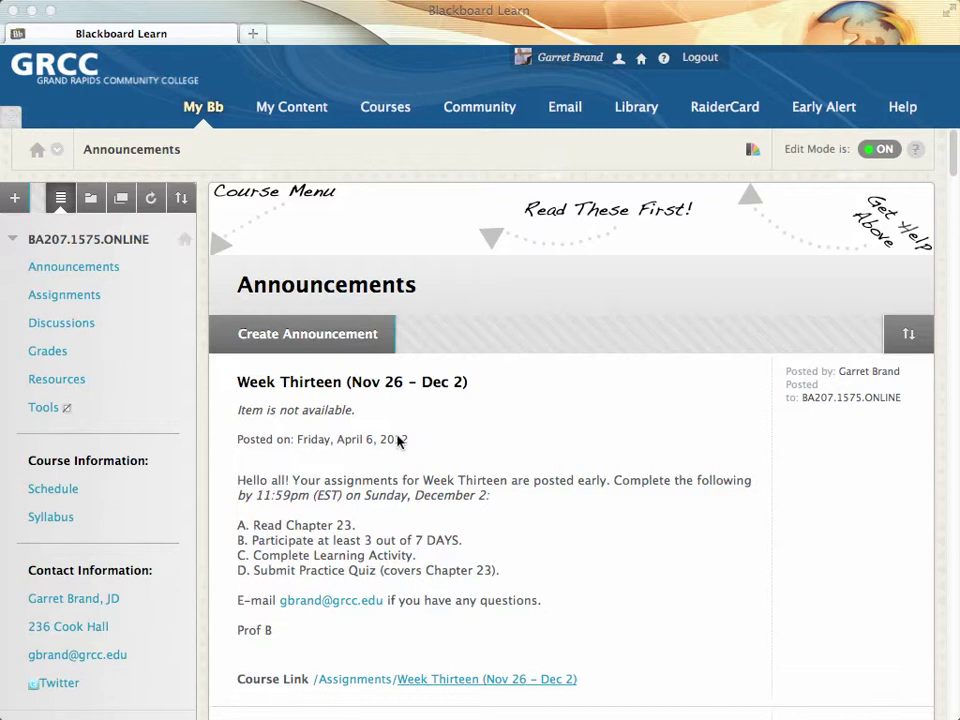
Step: Toggle the Add Menu Item list, then open the options chevron on the instructor's name link
left_click(14, 204)
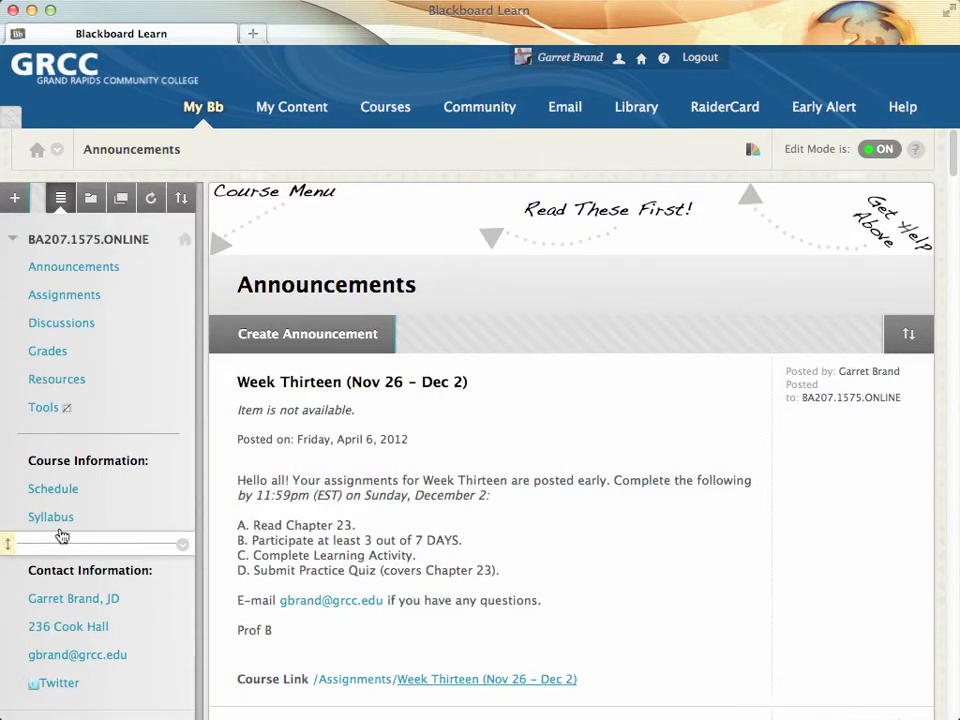
left_click(14, 204)
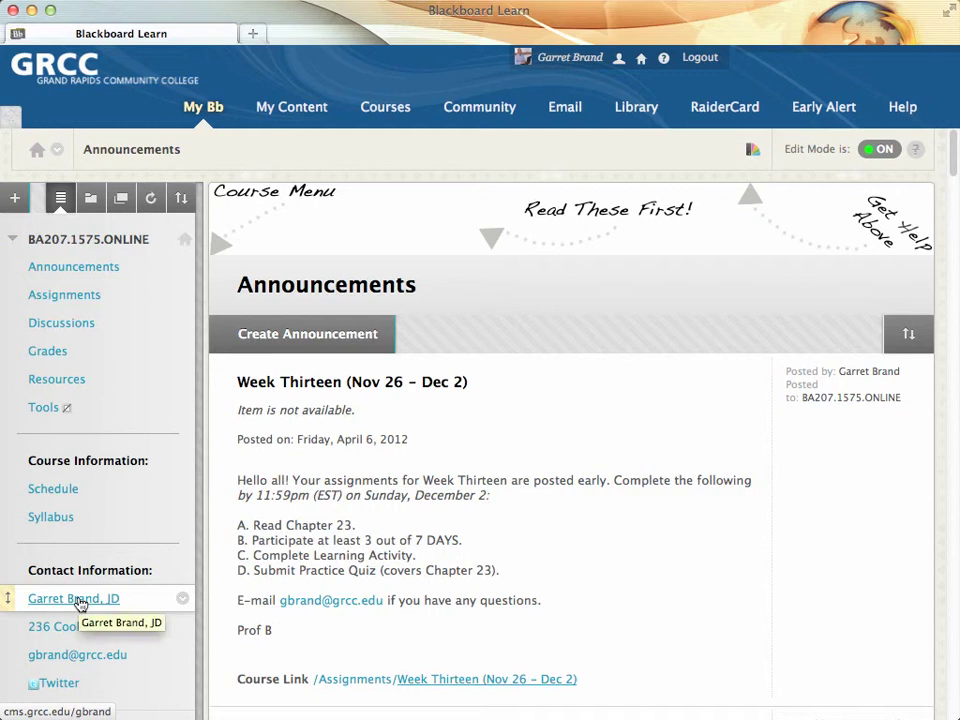
left_click(15, 197)
left_click(183, 599)
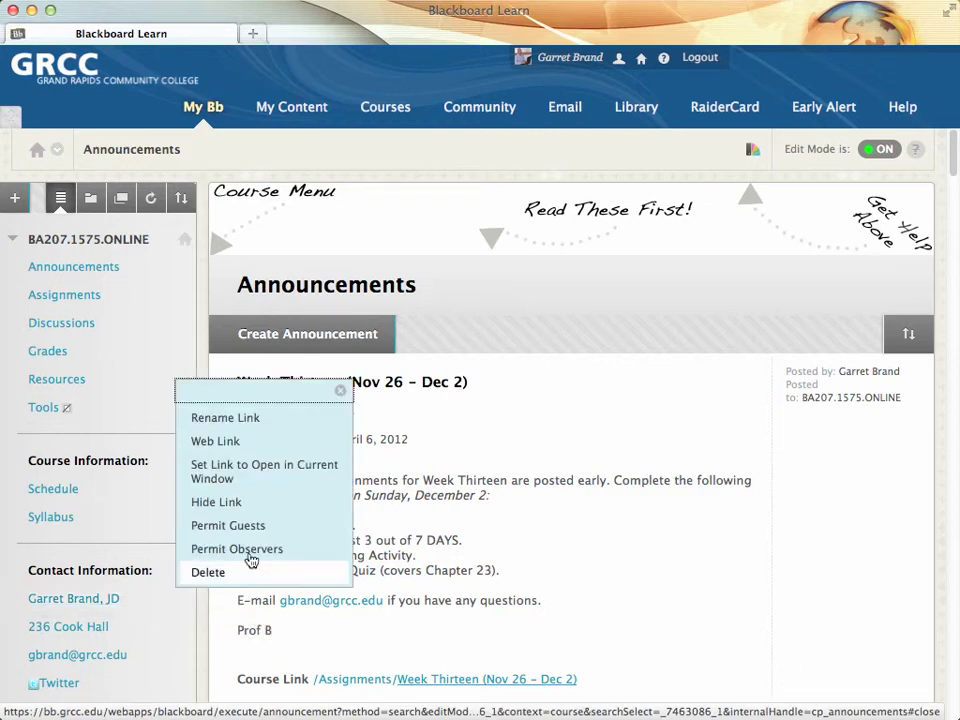
Step: Open the instructor's faculty profile link, review its contact details, and close that page
left_click(205, 627)
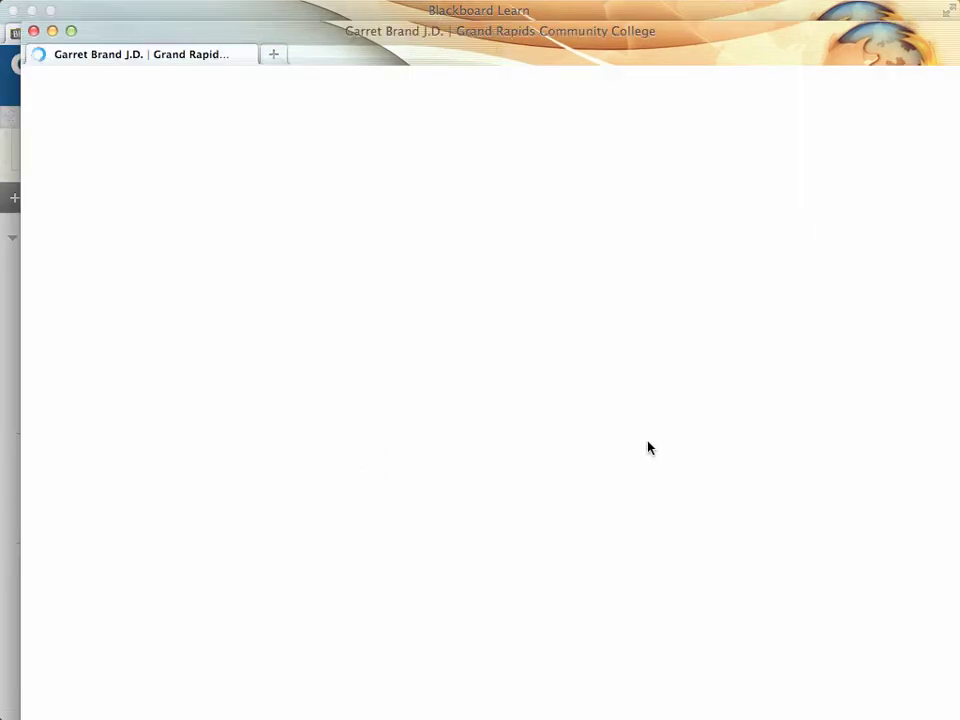
scroll(638, 447, "down", 10)
scroll(639, 446, "up", 2)
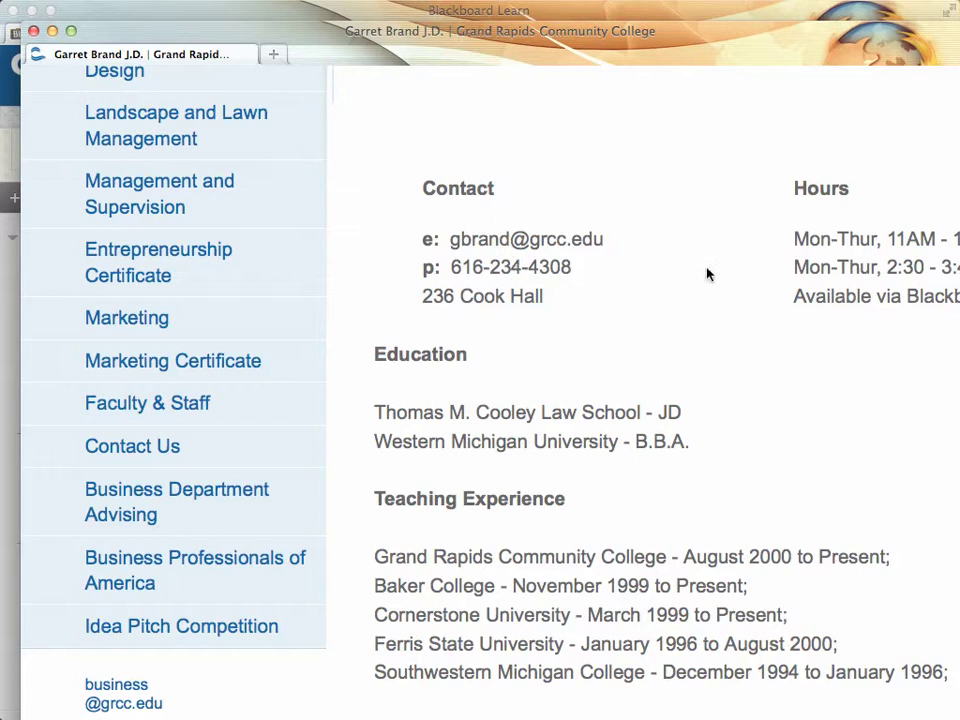
scroll(660, 403, "up", 5)
scroll(660, 406, "up", 1)
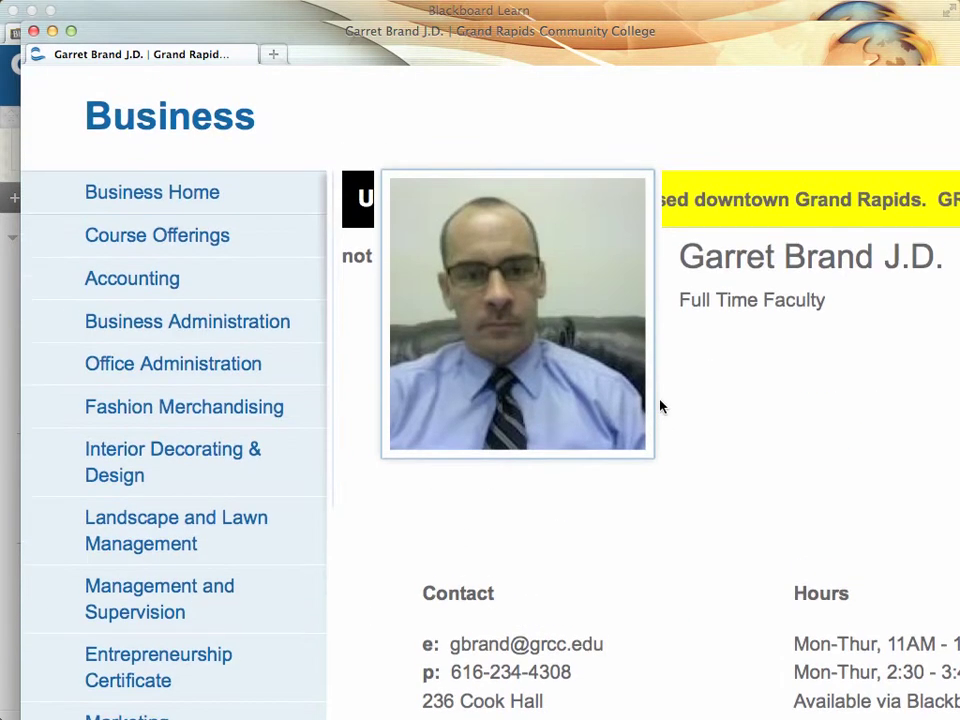
left_click(33, 31)
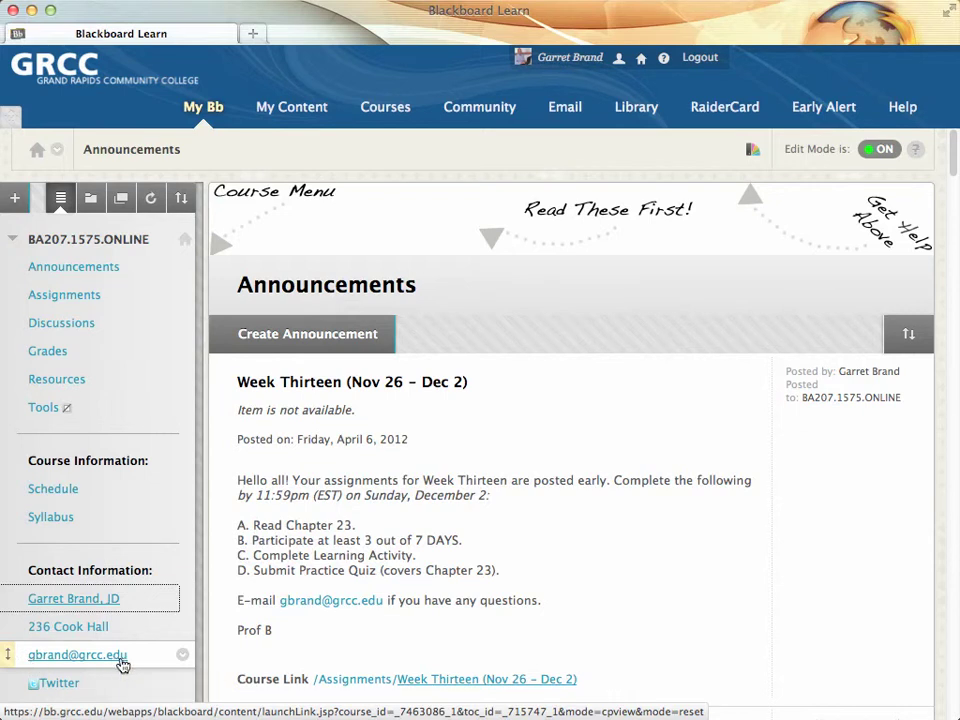
Step: Show the + Add Menu Item list of course menu item types
left_click(15, 201)
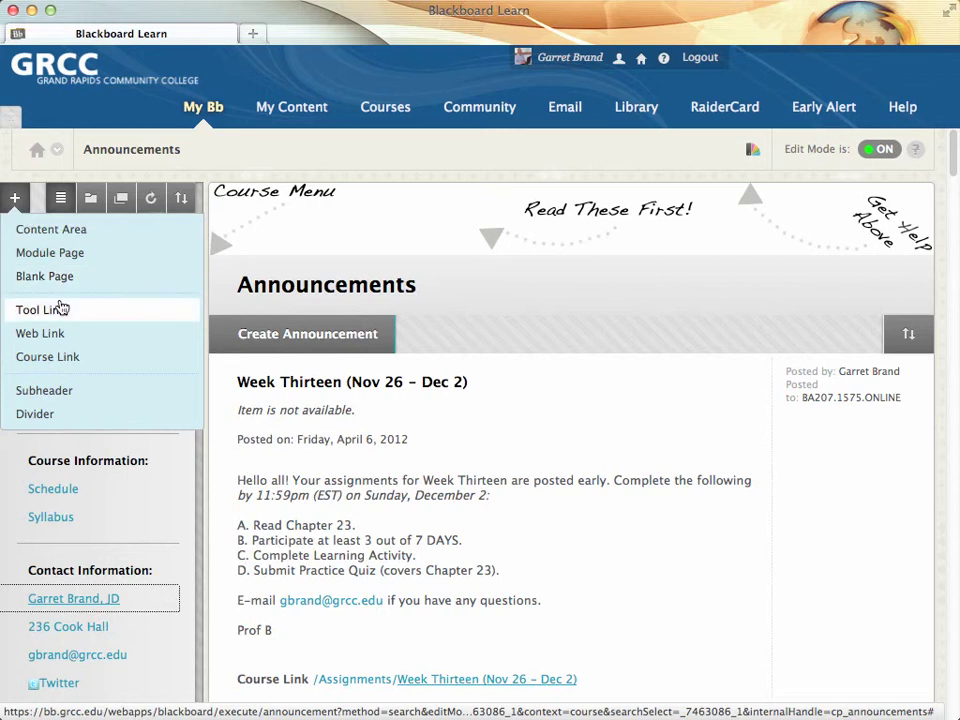
Step: Start a Course Link pointing to Tools > Send Email > All Instructor Users
left_click(71, 358)
left_click(246, 266)
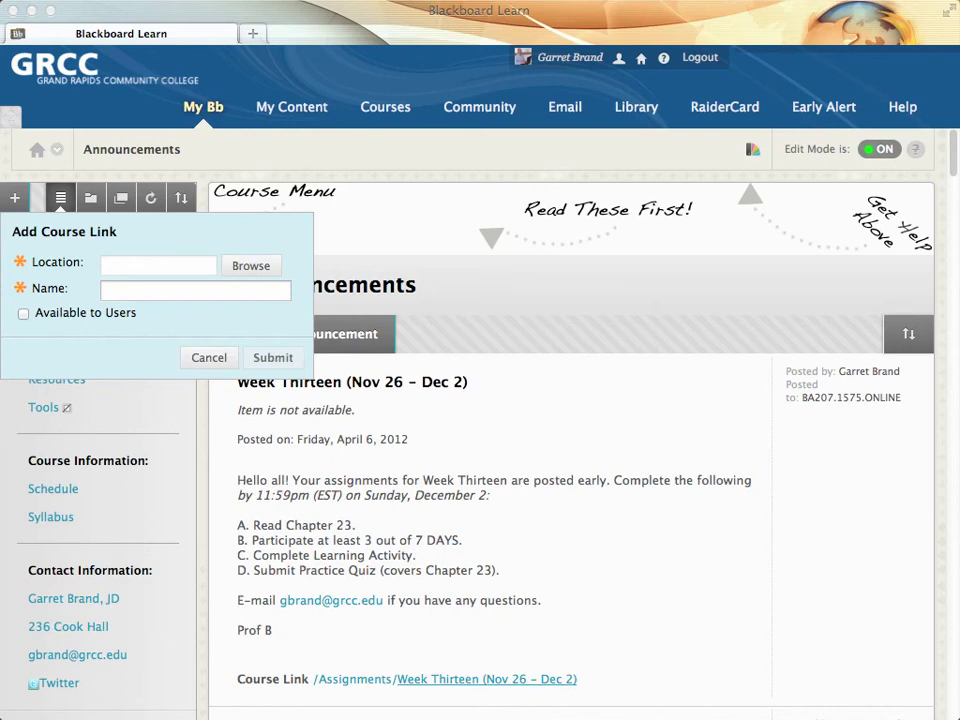
scroll(606, 274, "down", 12)
scroll(606, 278, "down", 15)
scroll(606, 278, "down", 15)
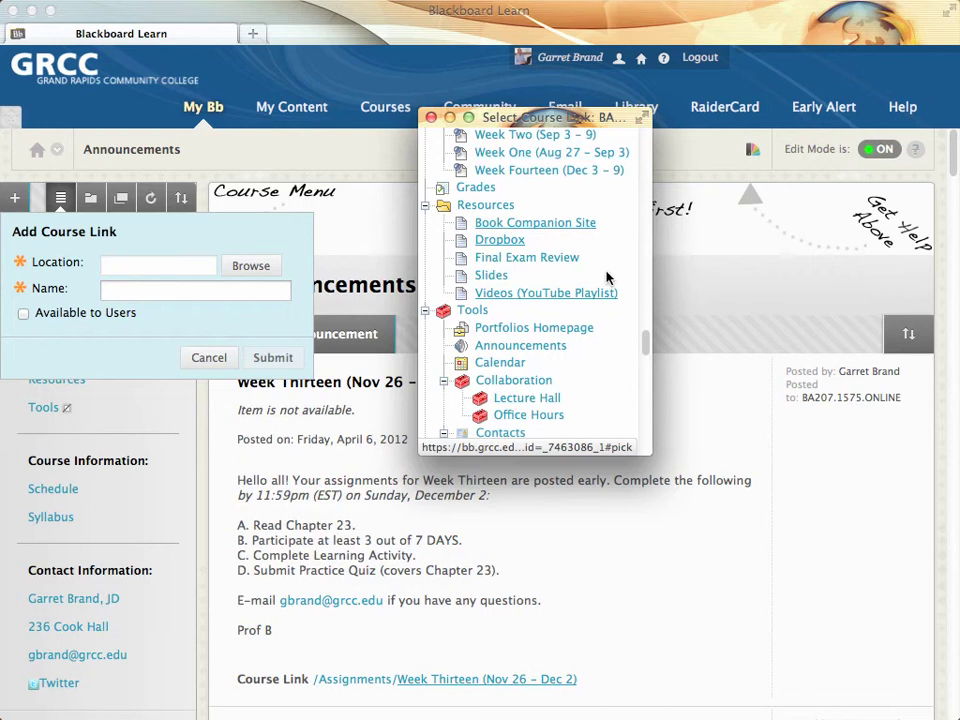
scroll(606, 278, "down", 3)
scroll(606, 278, "down", 7)
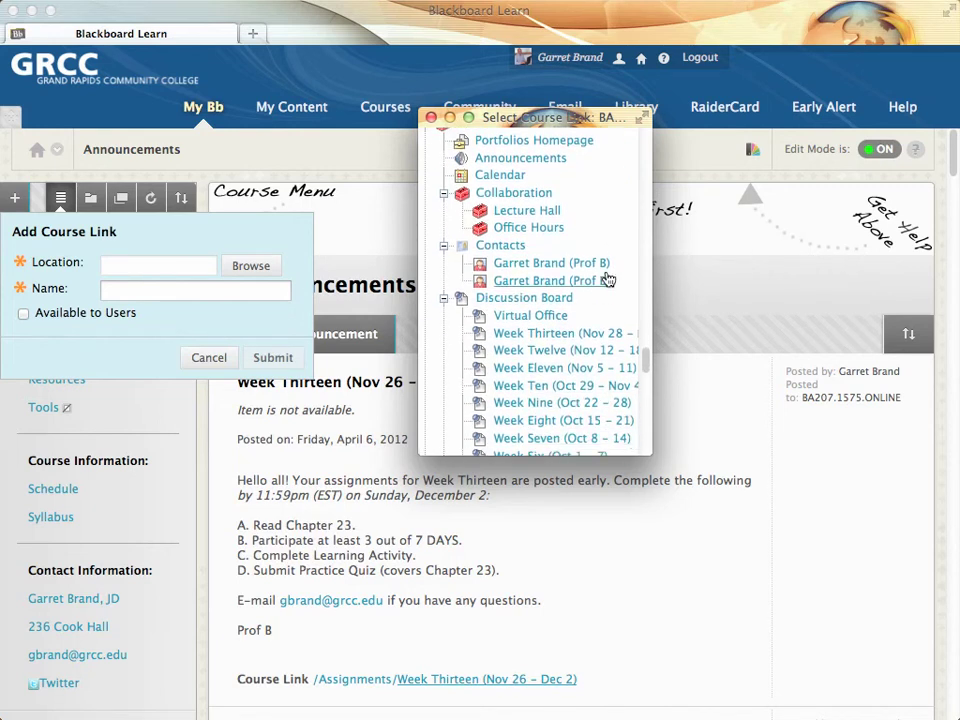
scroll(606, 276, "down", 5)
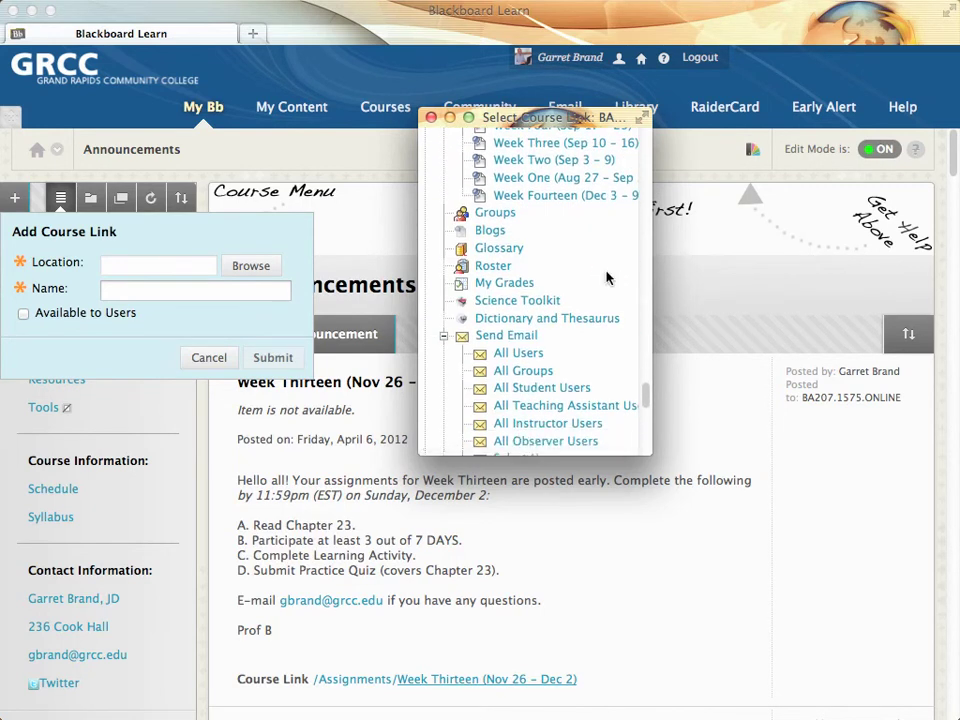
scroll(606, 276, "down", 3)
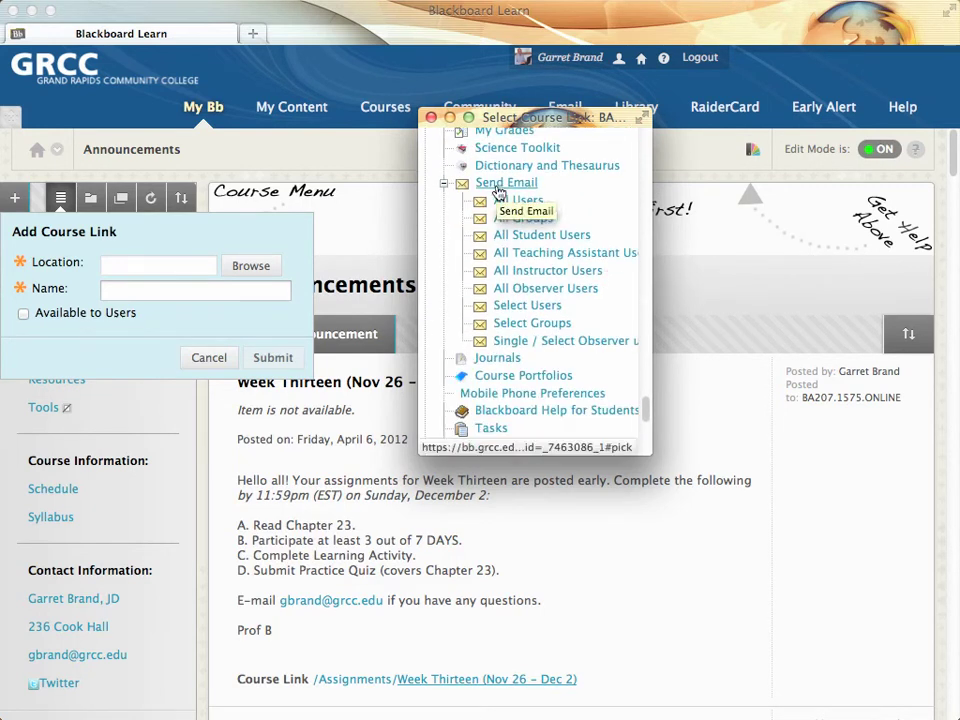
left_click(522, 271)
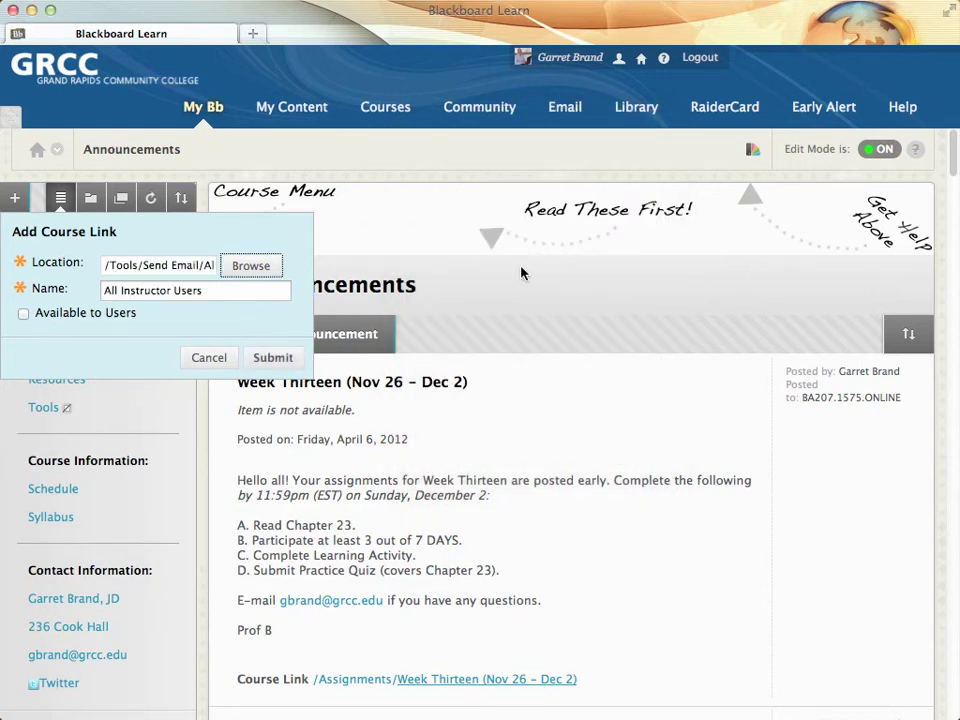
Step: Make the link available to users and name it with the instructor's e-mail address
left_click(23, 313)
left_click_drag(229, 287, 153, 287)
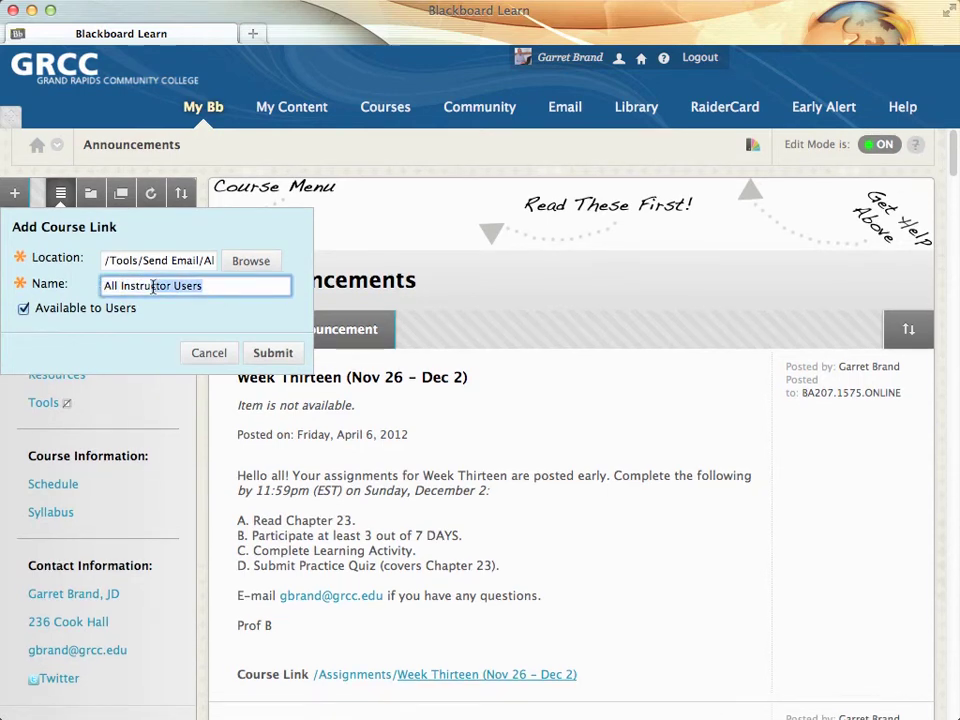
key("BackSpace")
key("BackSpace")
key("BackSpace")
key("BackSpace")
key("BackSpace")
key("BackSpace")
key("BackSpace")
key("BackSpace")
key("BackSpace")
key("BackSpace")
key("BackSpace")
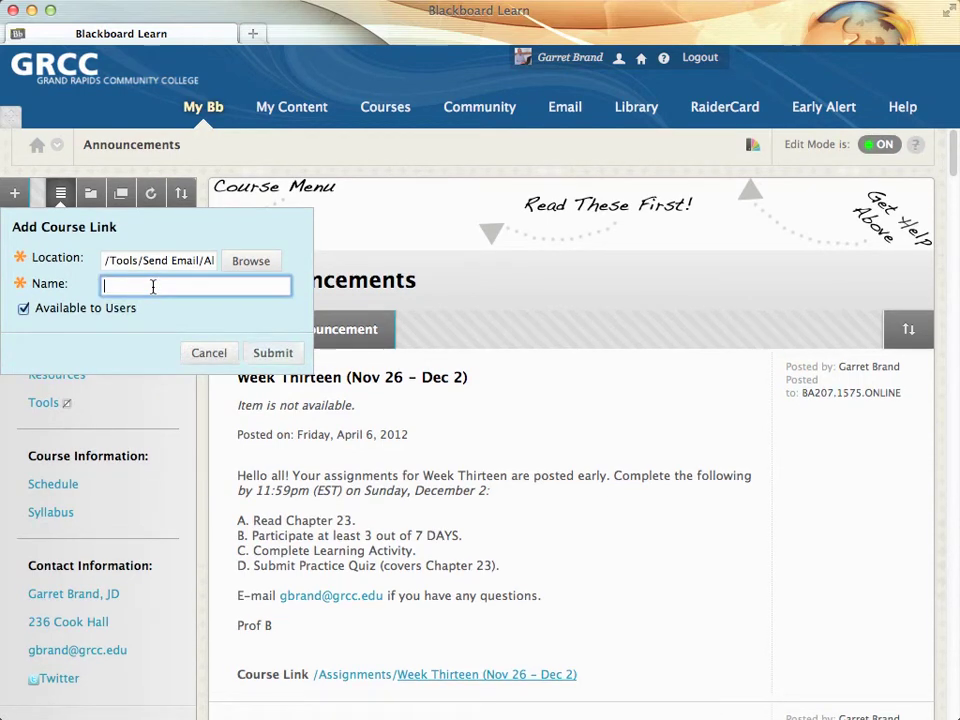
Step: Cancel the course link, then open the Contact Information e-mail link's All Instructor Users form and focus Subject
left_click(208, 354)
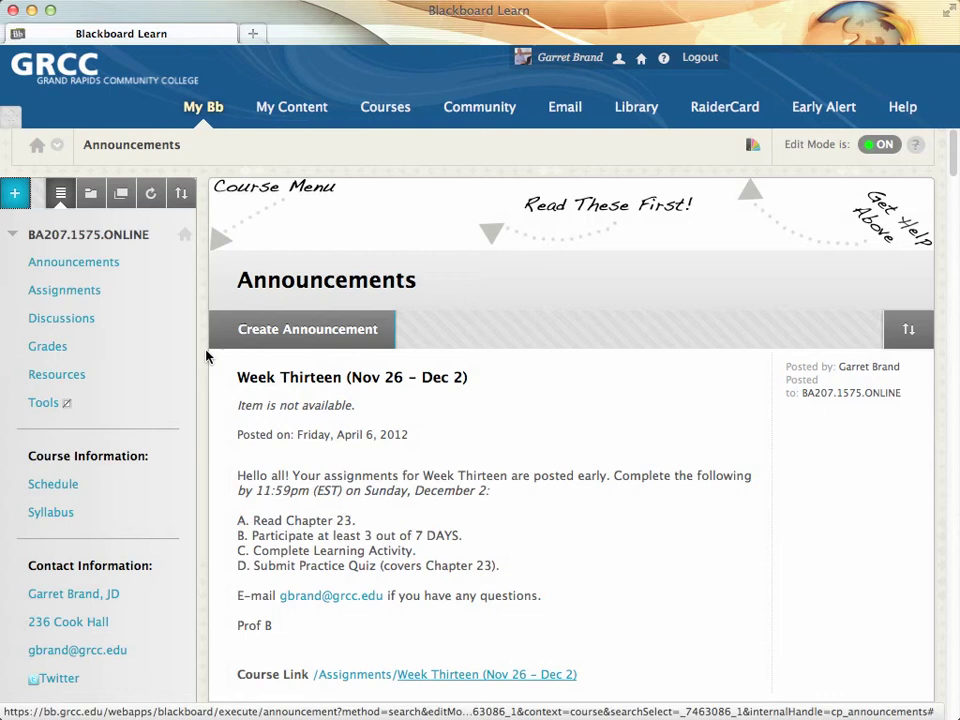
left_click(77, 650)
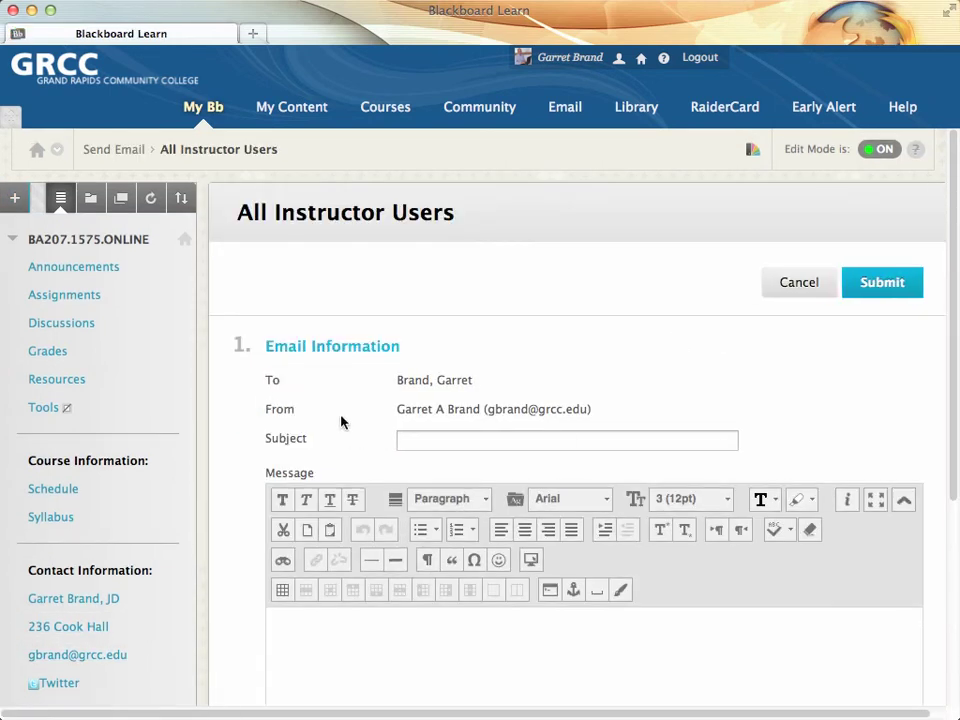
left_click(453, 440)
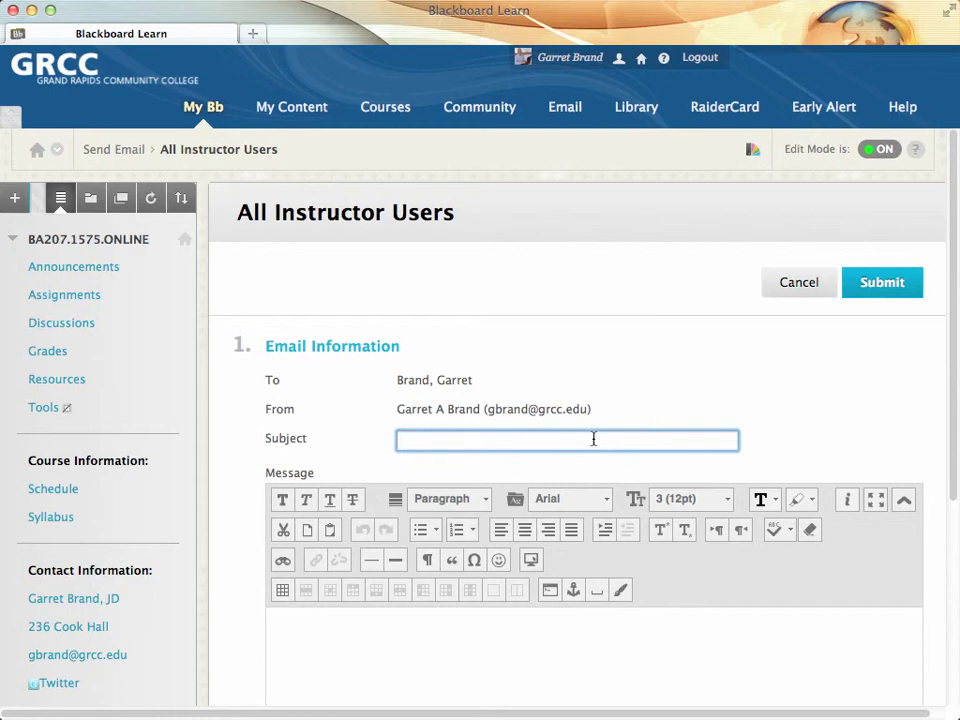
scroll(608, 373, "down", 1)
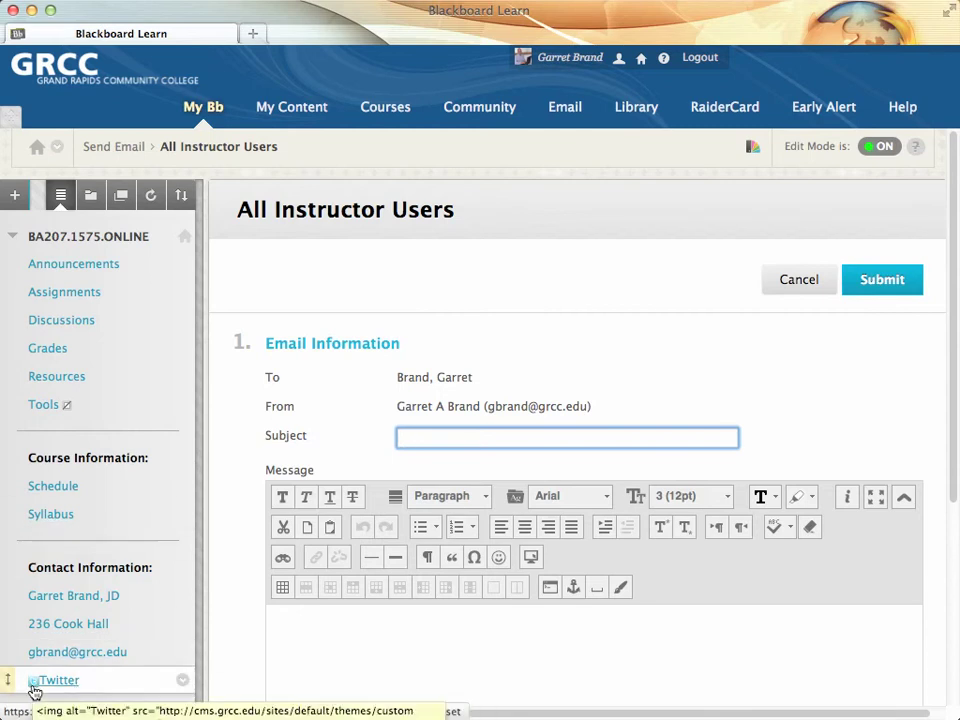
Step: Start renaming the Twitter link, cancel without changes, then open the course Twitter page
left_click(183, 680)
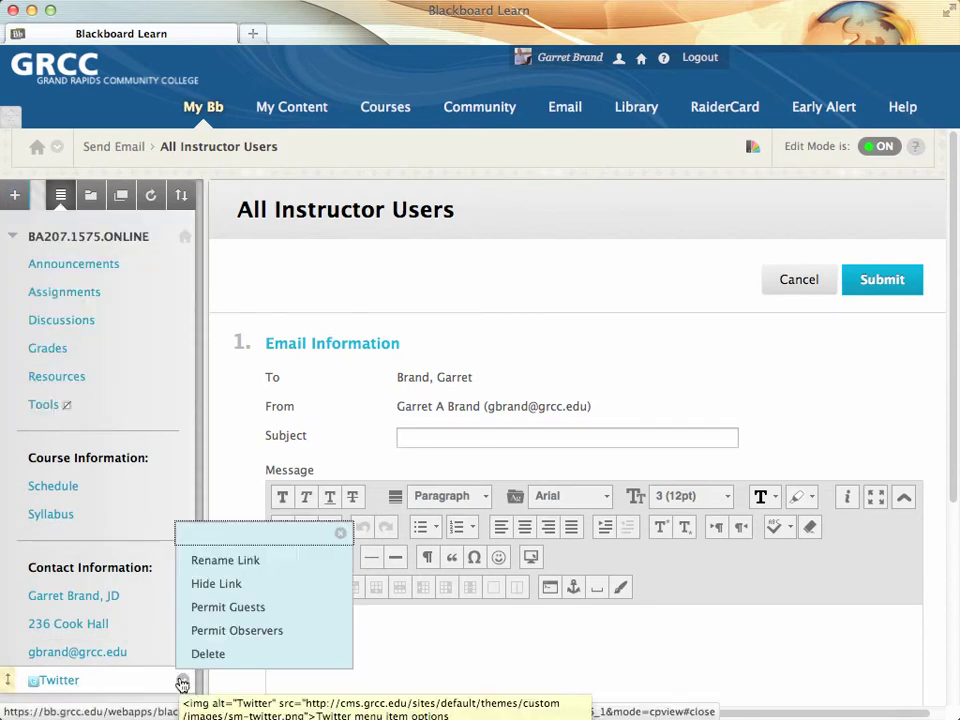
left_click(228, 561)
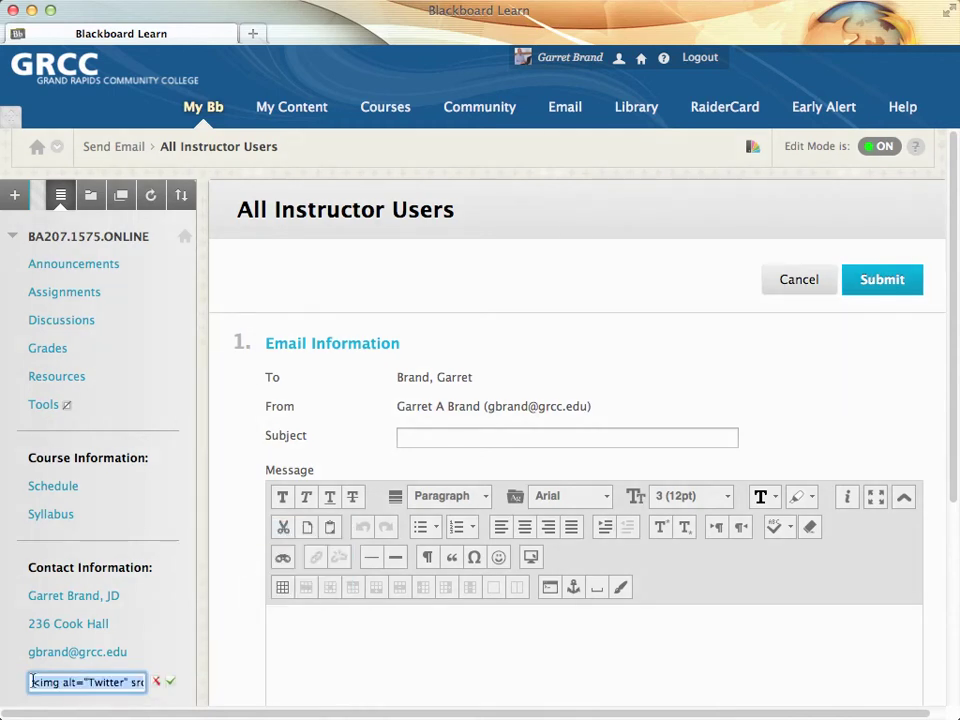
left_click(156, 684)
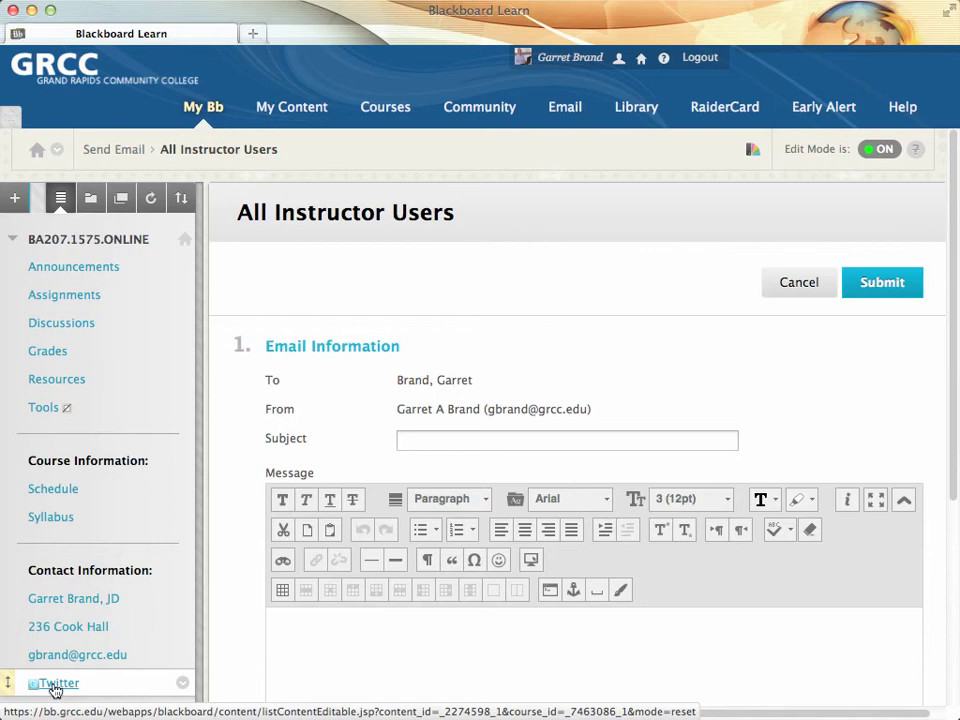
left_click(58, 688)
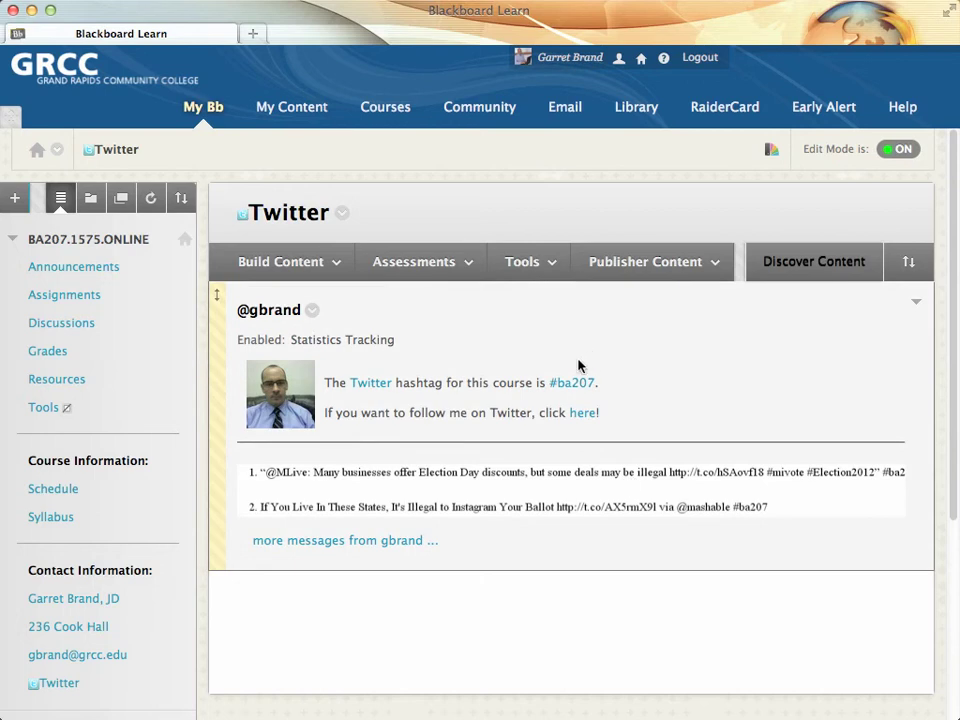
Step: Create a new Item named with the instructor's Twitter handle and choose the Twitter Feed mashup
left_click(319, 277)
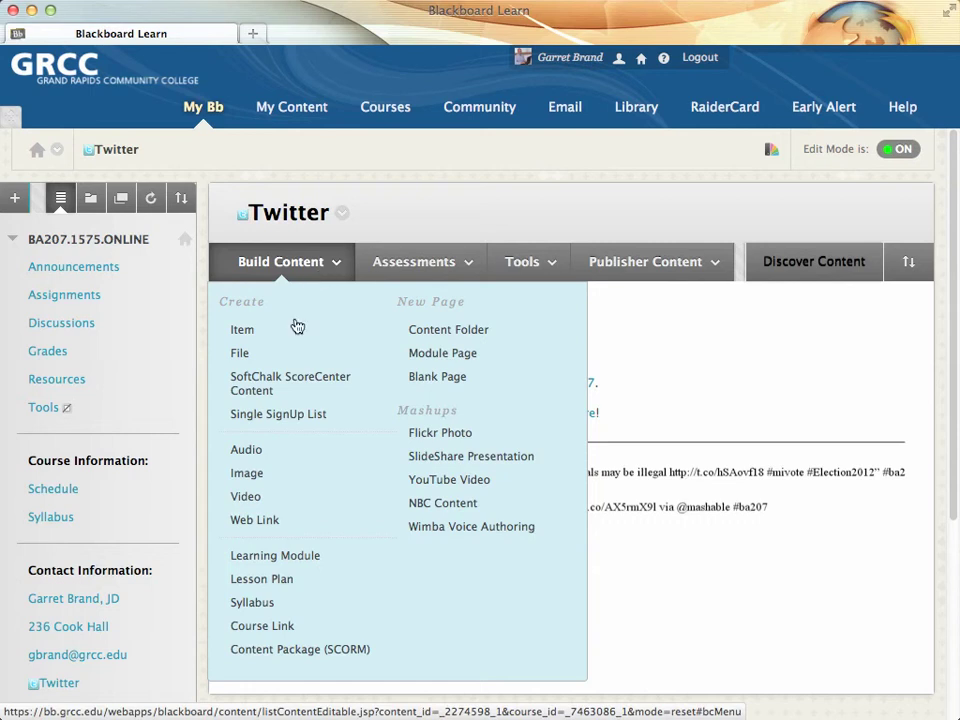
left_click(294, 330)
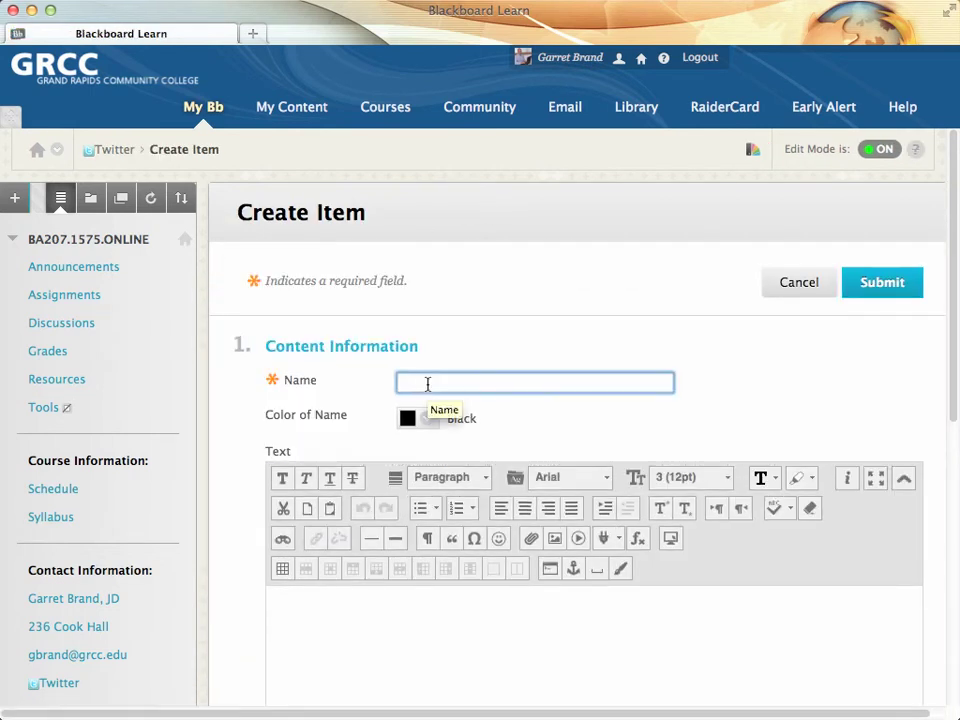
left_click(615, 542)
left_click(630, 685)
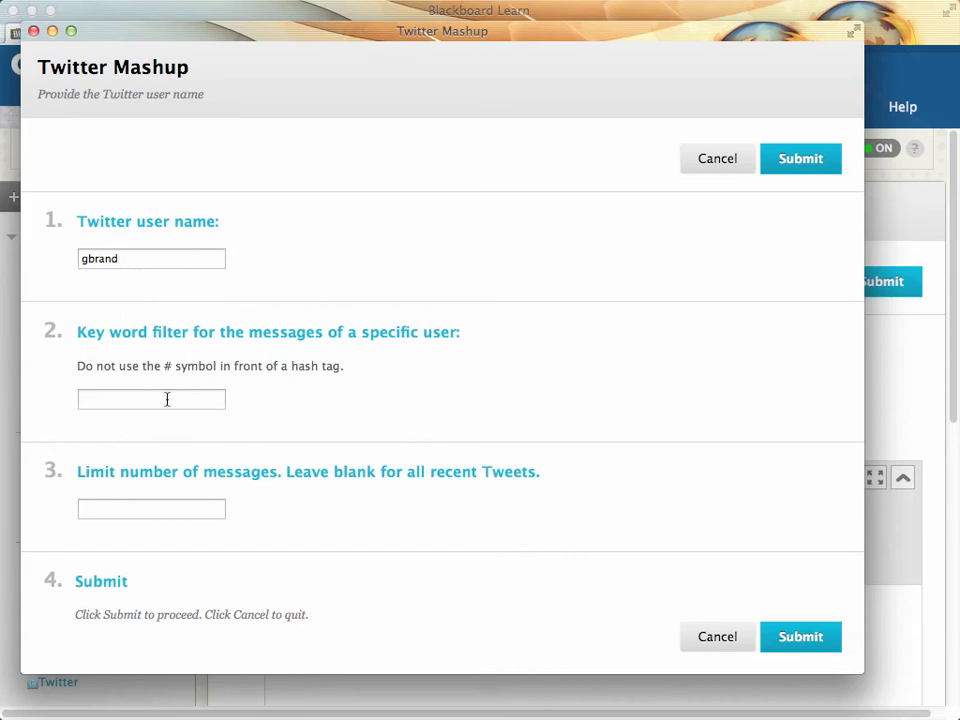
Step: Set the Twitter feed keyword filter to ba207, then close the Twitter Mashup window
left_click(156, 399)
type("ba207")
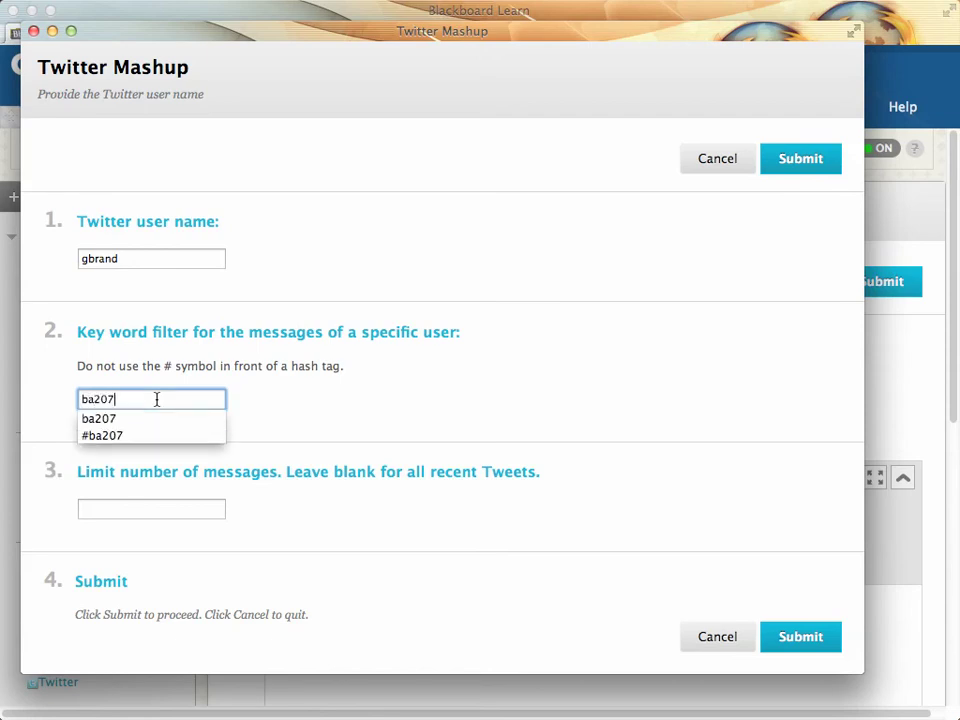
left_click(272, 180)
left_click(369, 317)
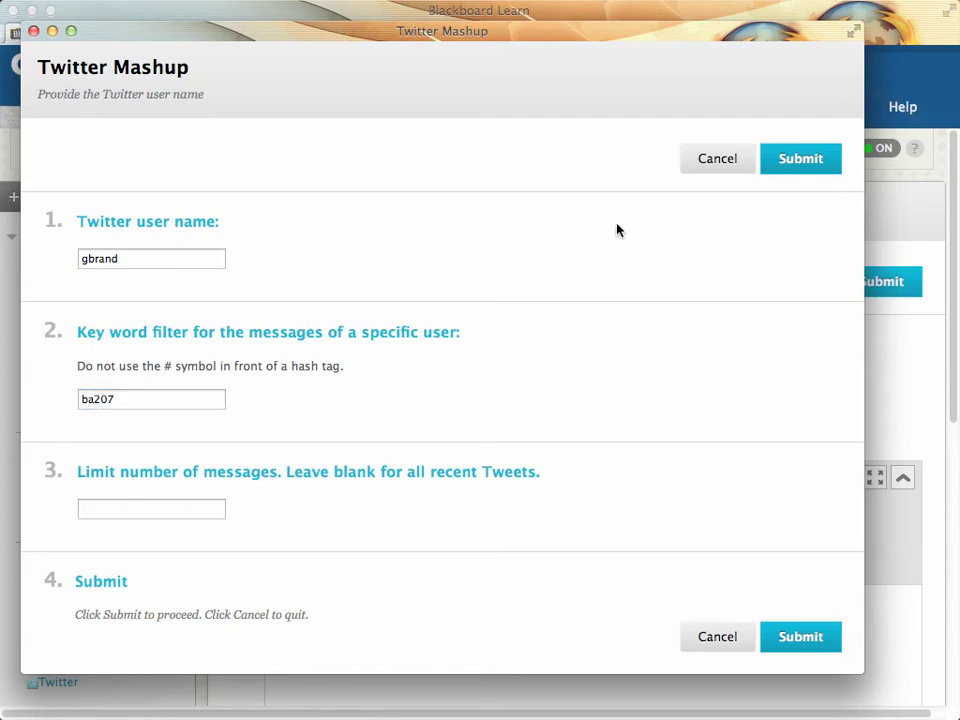
left_click(707, 641)
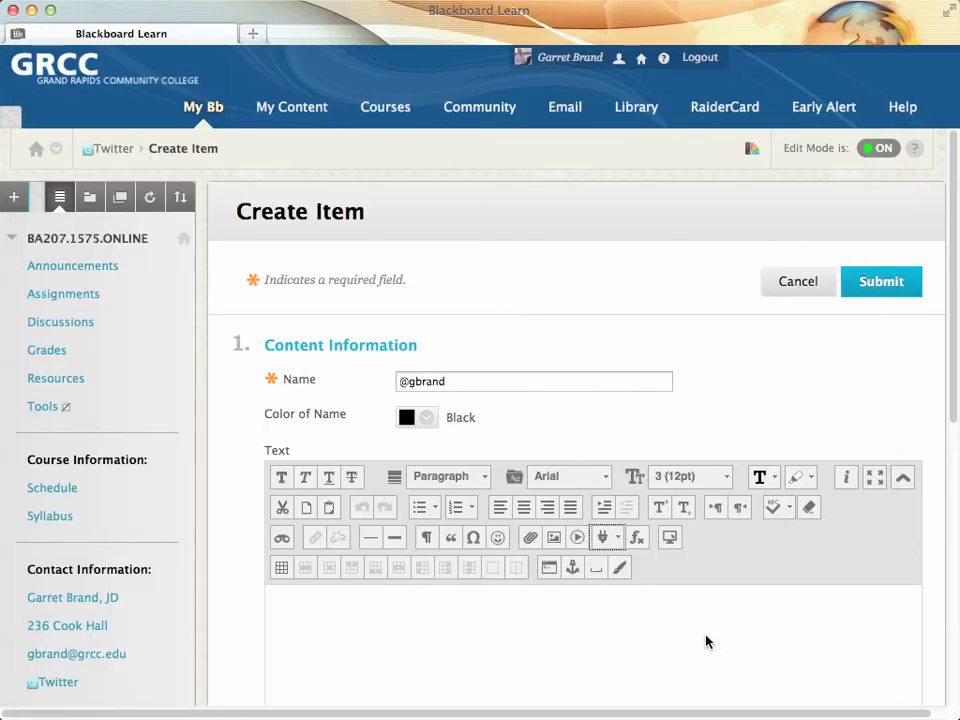
Step: Cancel the Create Item form and return to the Twitter content area
left_click(781, 282)
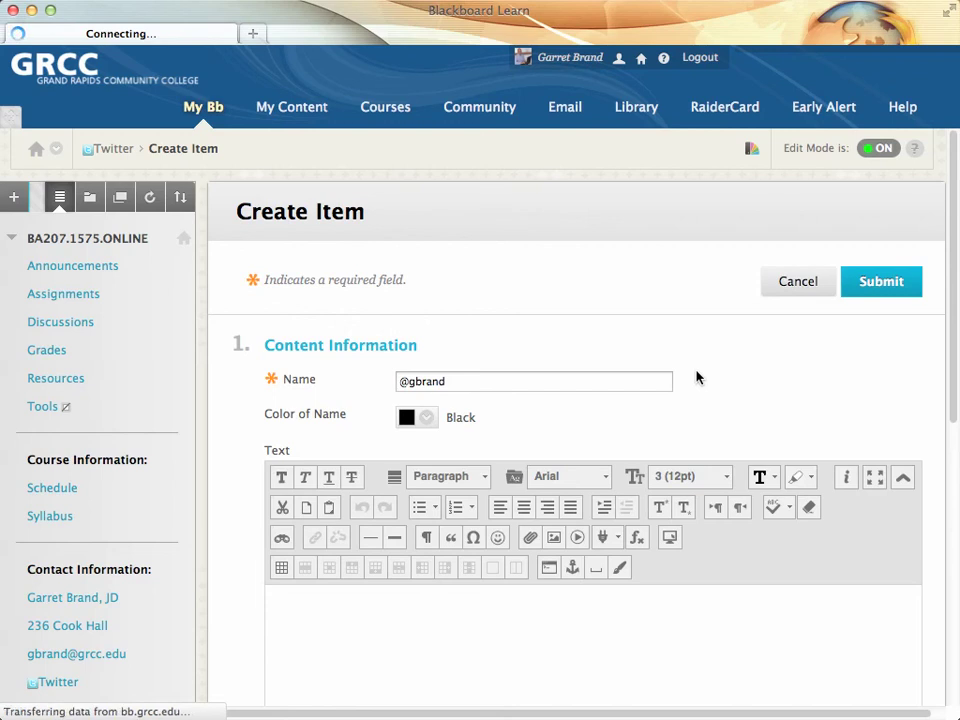